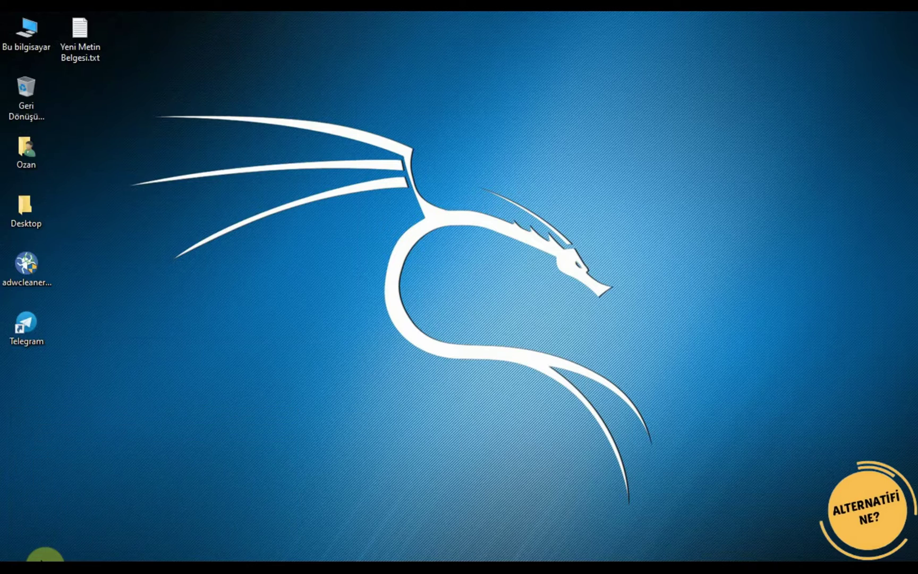
- Bring up the Windows Hakkında version dialog and move it aside on the desktop
drag(245, 46, 472, 145)
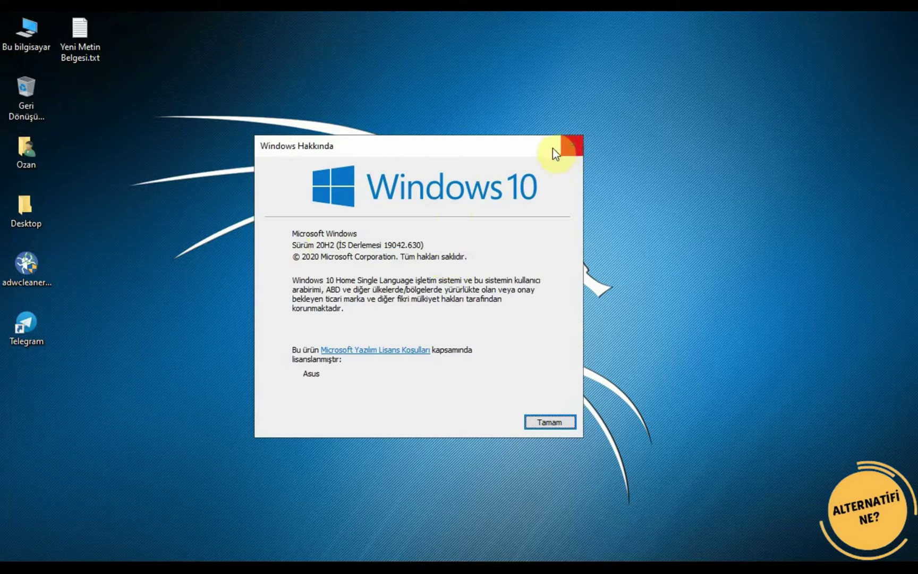
drag(457, 147, 560, 64)
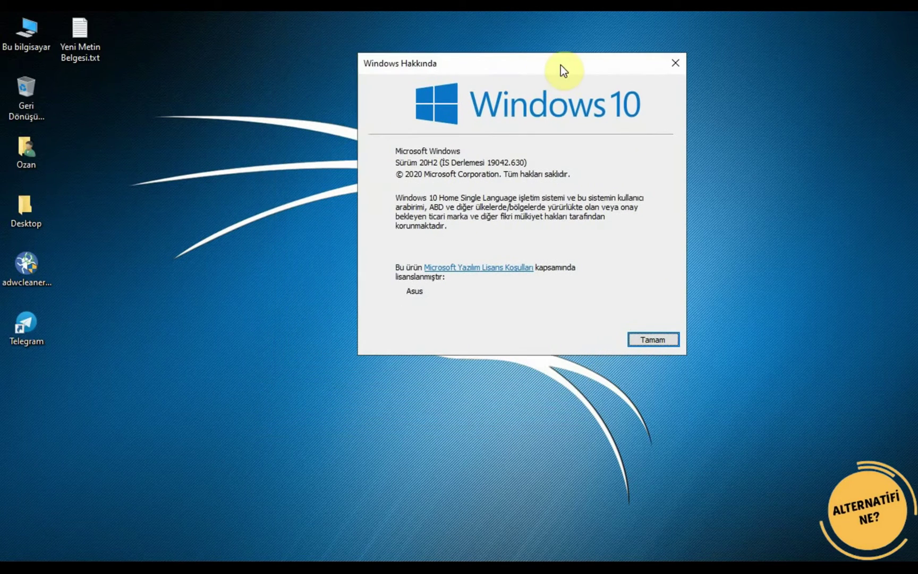
- Open the properties of Bu bilgisayar, review the Hakkında page in a maximized window, and close it
click(40, 26)
right_click(34, 29)
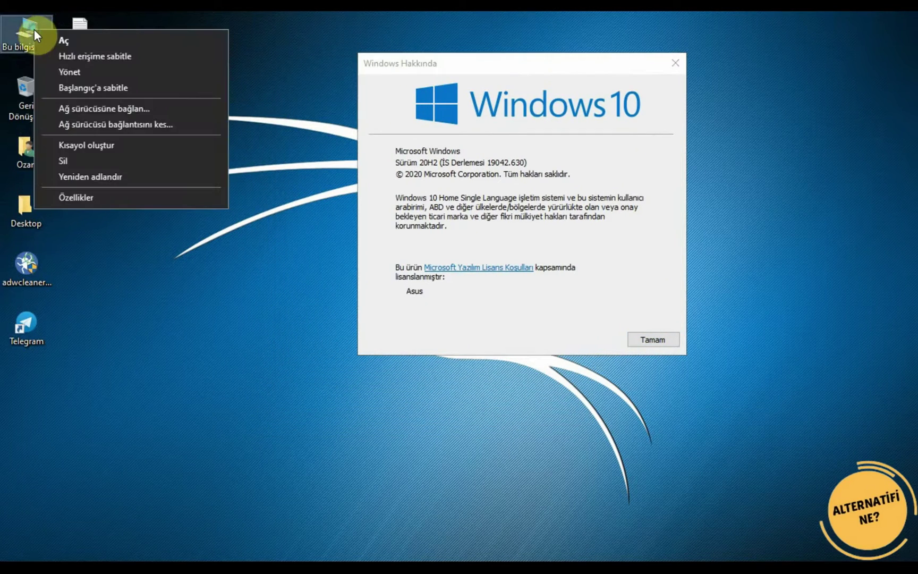
click(186, 308)
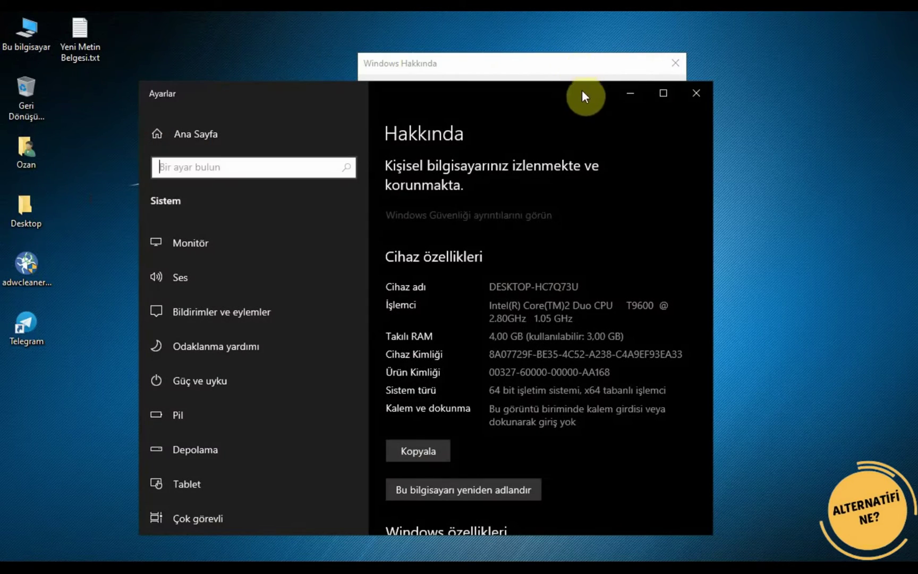
click(663, 93)
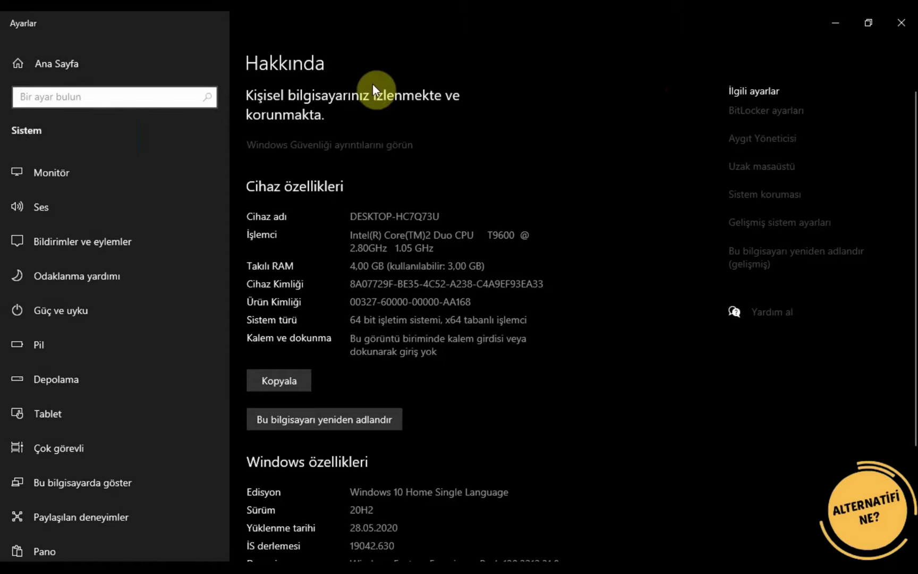
scroll(478, 353, down, 3)
scroll(478, 354, up, 3)
click(872, 21)
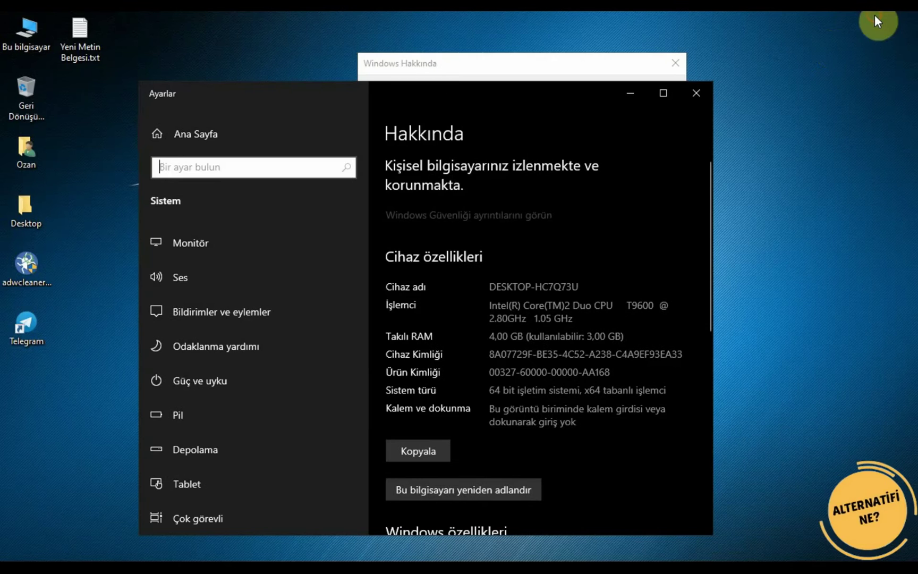
click(697, 94)
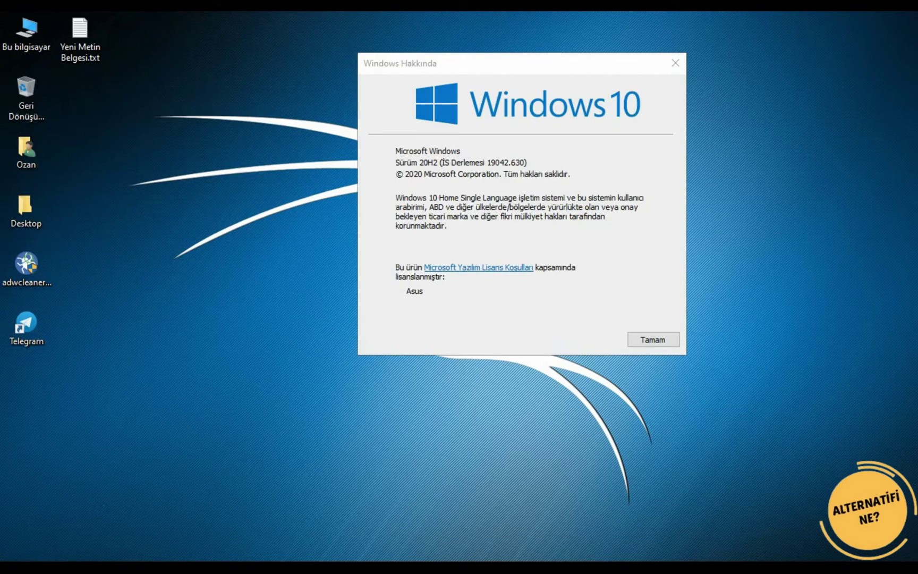
- Open Denetim Masası through a Windows search and close the Windows Hakkında dialog
key(super+s)
text(dene)
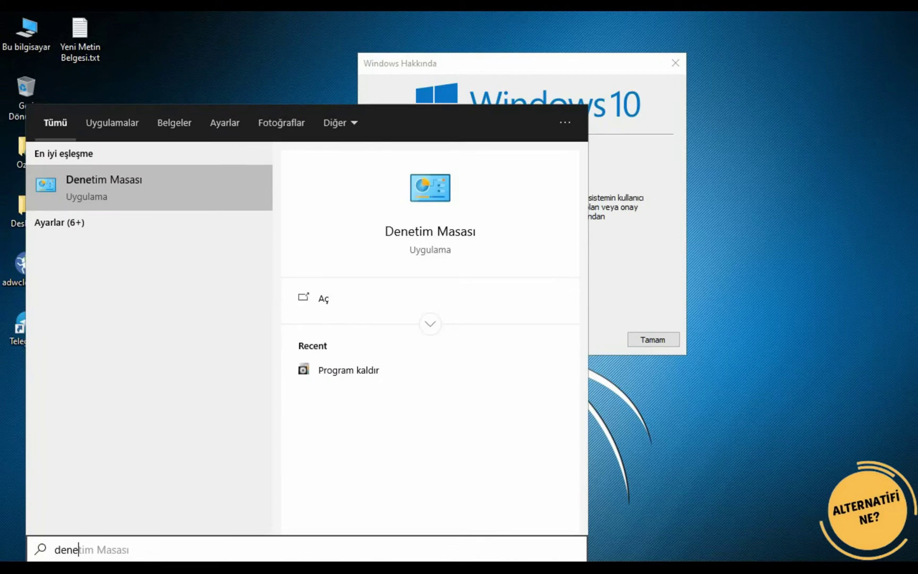
key(Return)
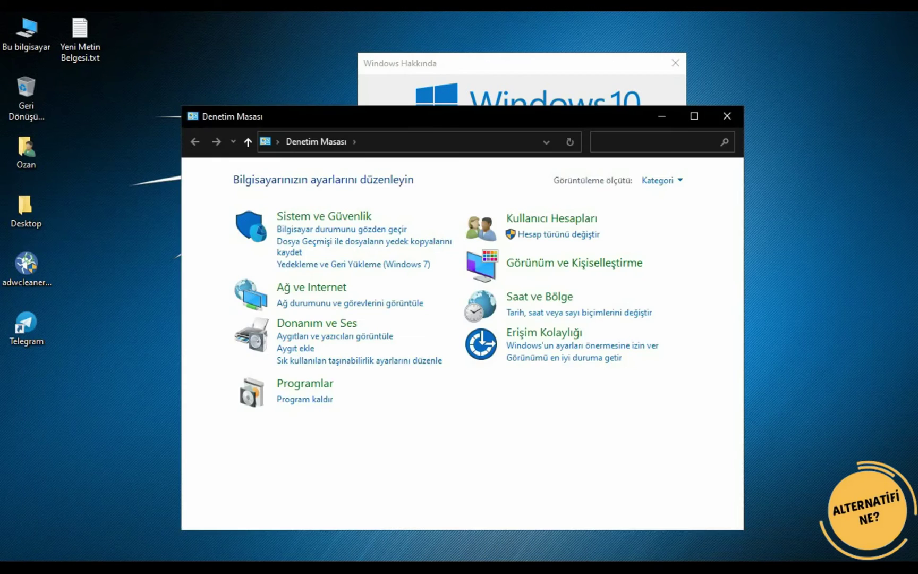
click(675, 64)
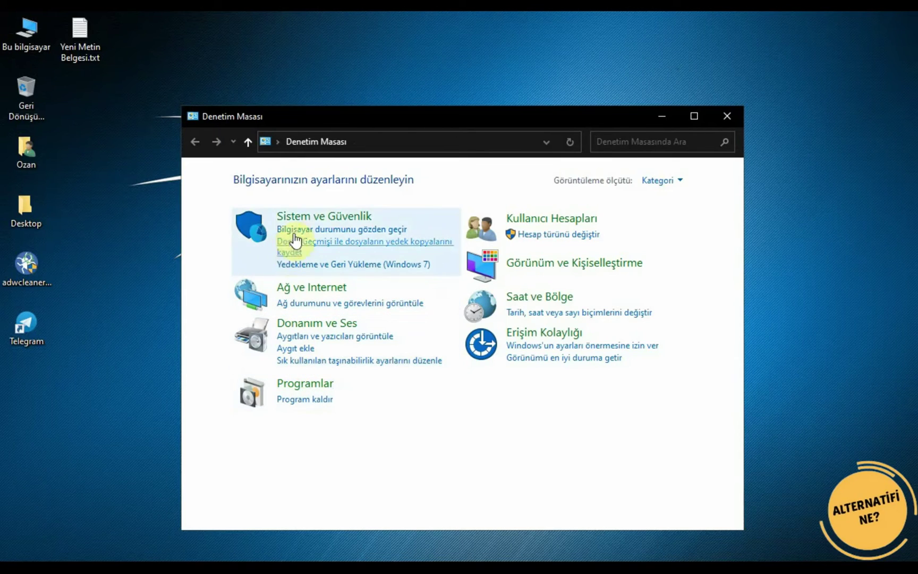
- Set the Denetim Masası view to Büyük simgeler and open Sistem, keeping only the resulting Ayarlar window open
click(680, 180)
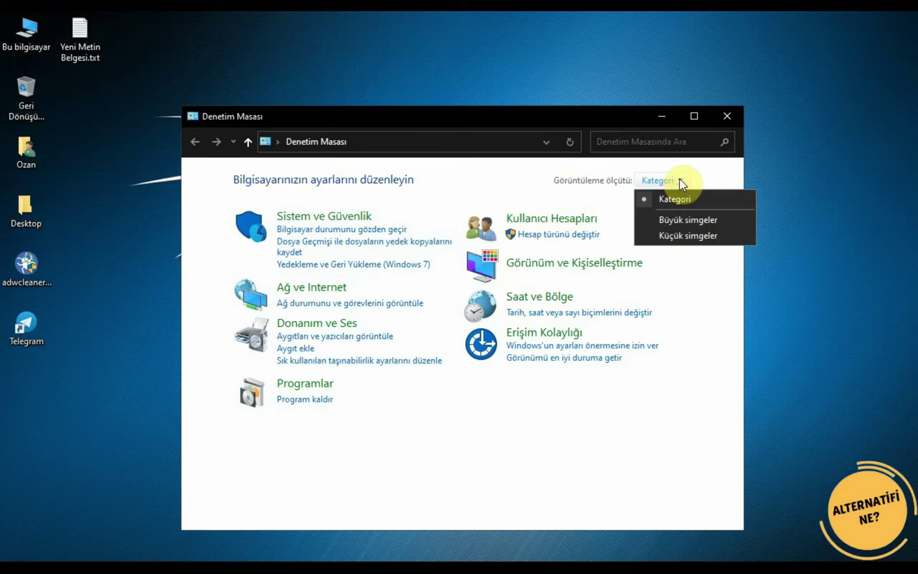
click(686, 217)
scroll(572, 287, down, 3)
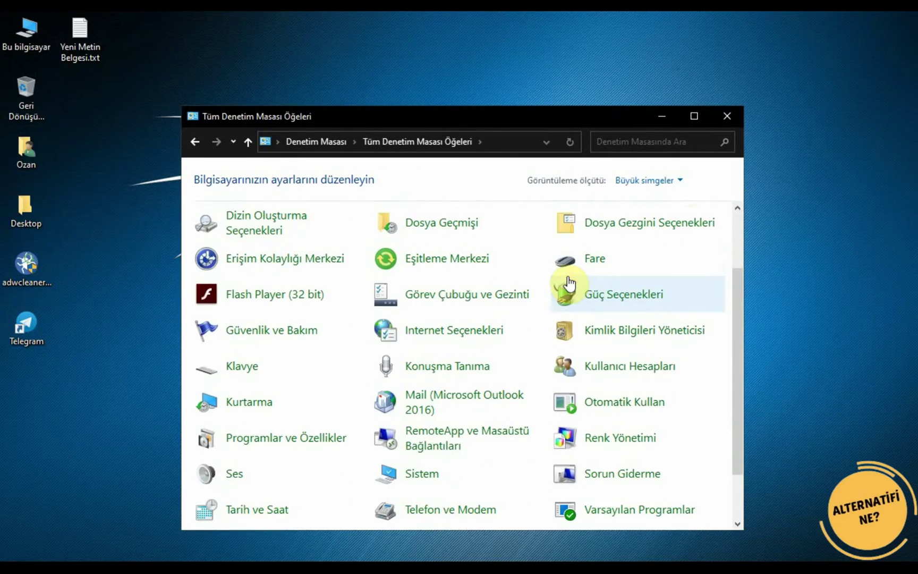
click(423, 474)
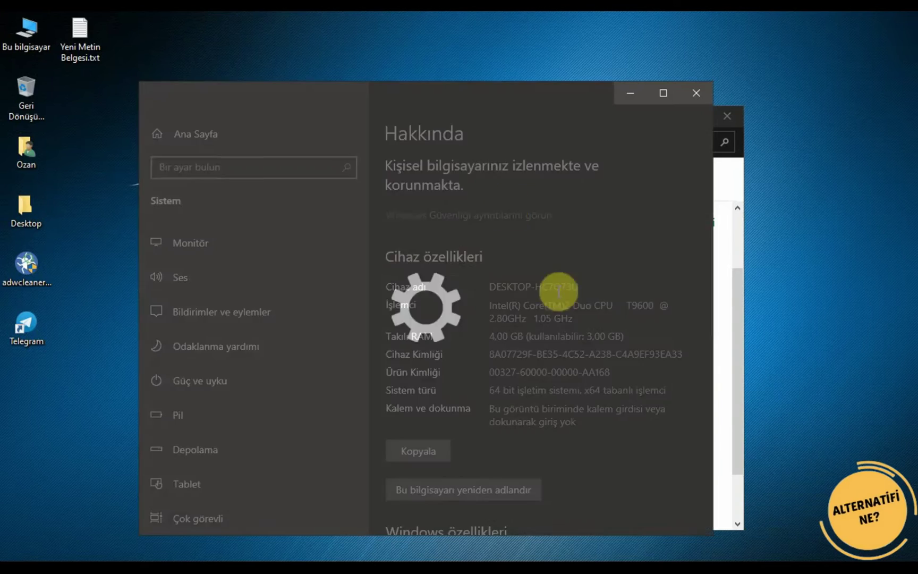
scroll(529, 328, down, 2)
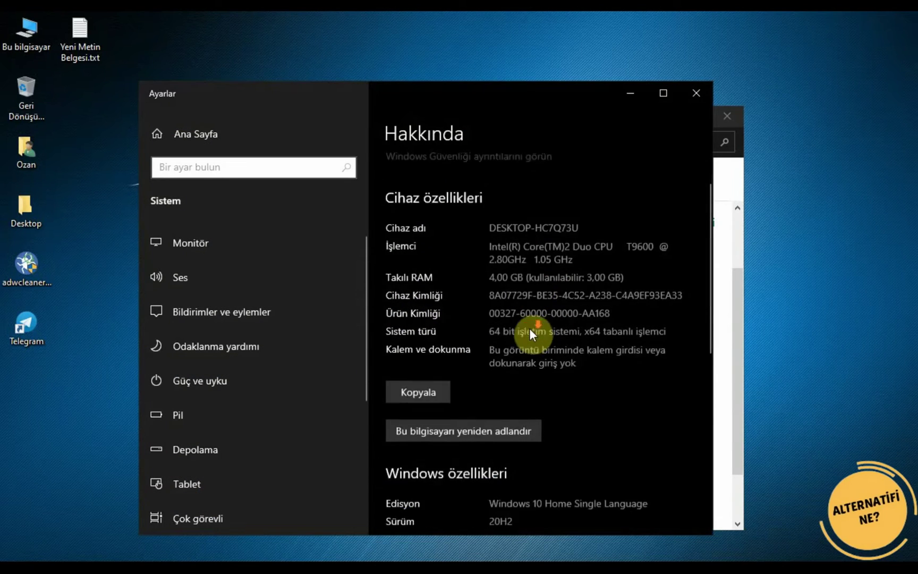
scroll(529, 327, up, 1)
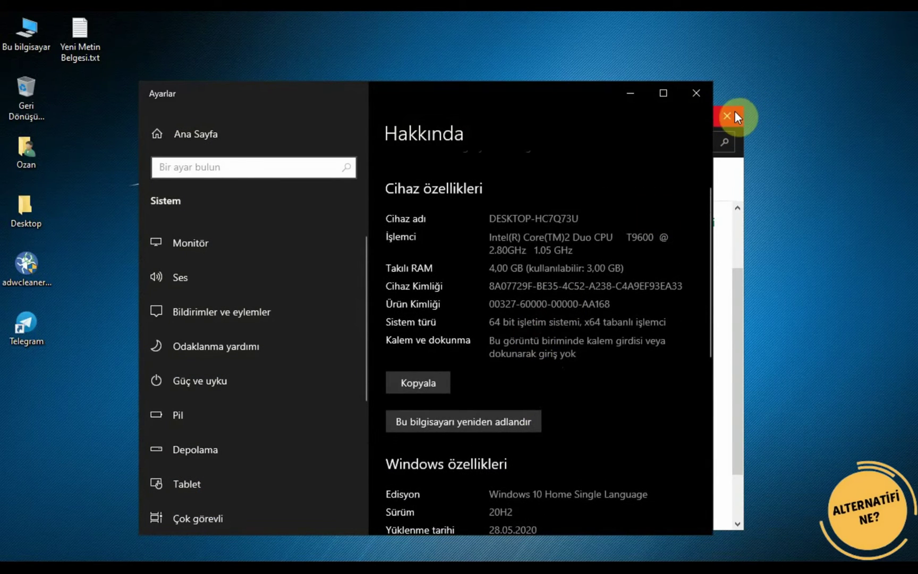
click(736, 114)
drag(563, 94, 517, 99)
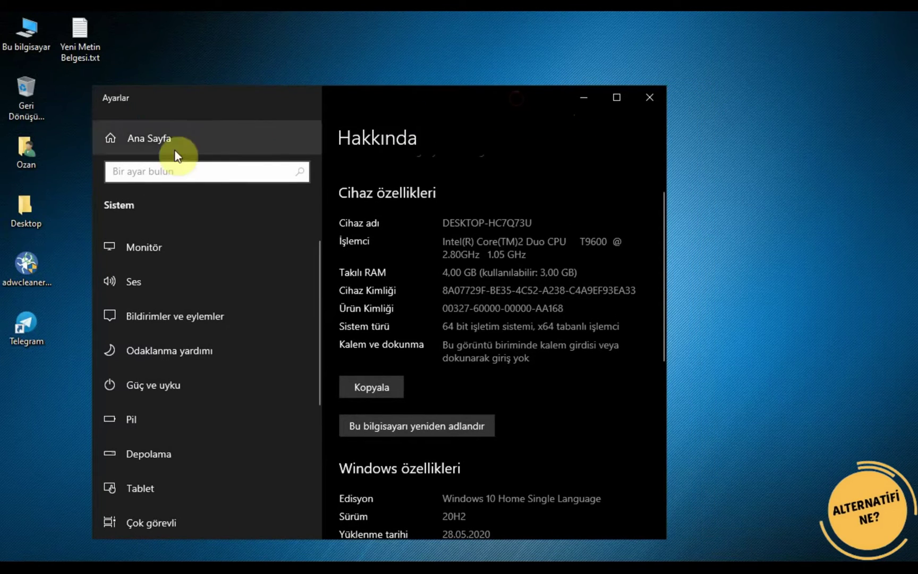
- Open SharedScreenshot.jpg from the İndirilenler folder inside the user folder and close the folder window
double_click(27, 150)
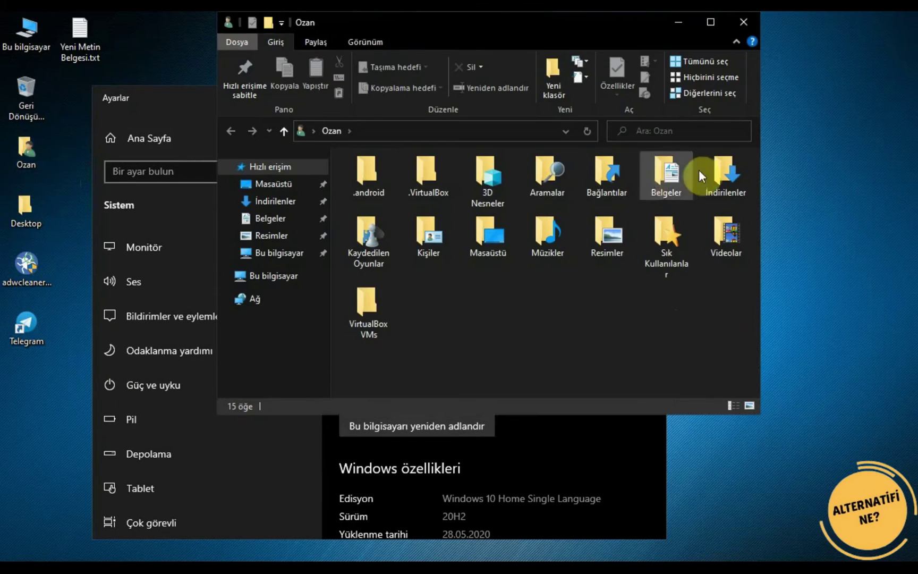
double_click(714, 170)
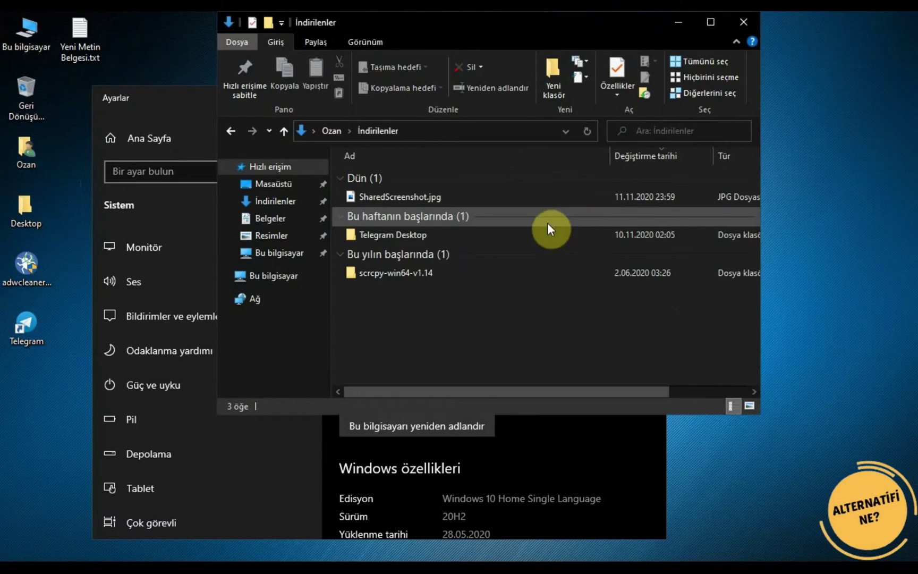
click(526, 202)
click(743, 20)
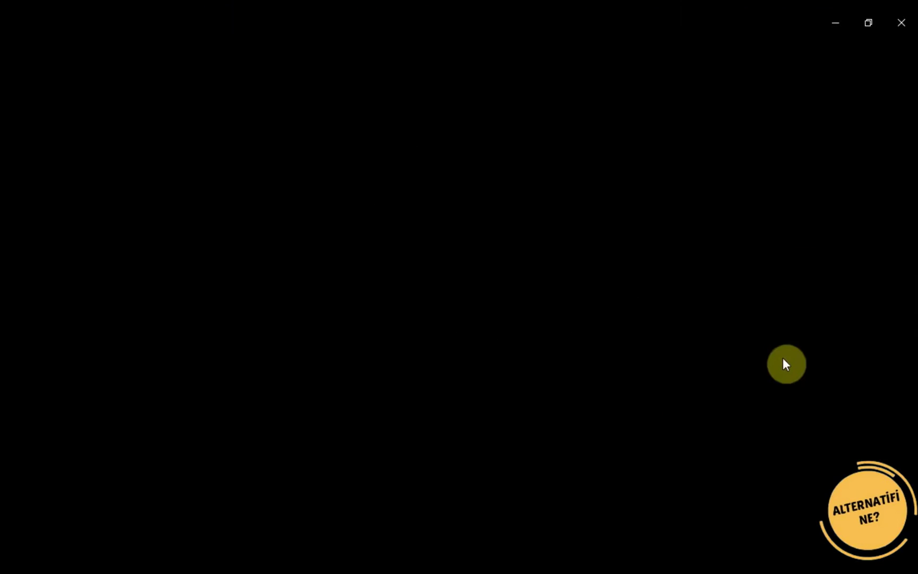
- Arrange the SharedScreenshot.jpg window and the Ayarlar Hakkında window side by side for comparison
click(868, 25)
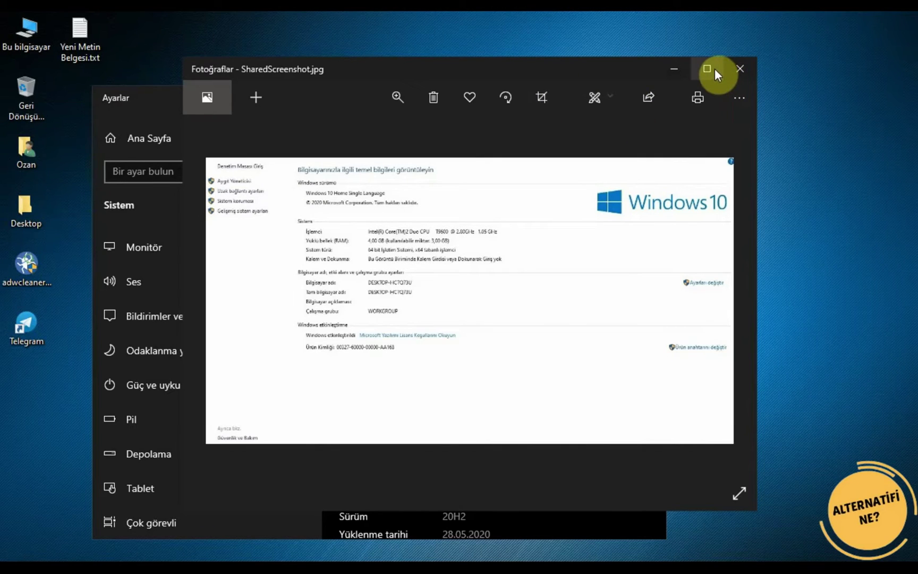
drag(556, 67, 914, 151)
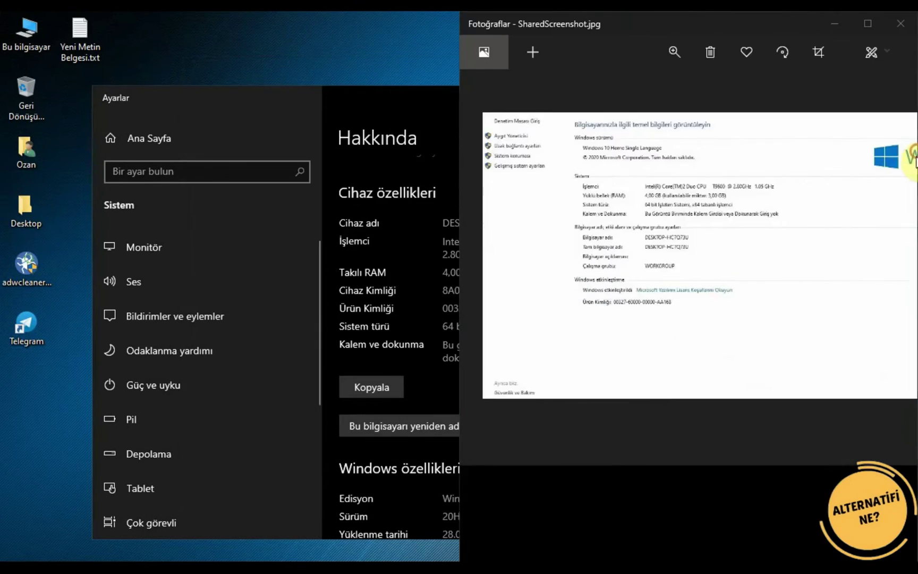
click(315, 208)
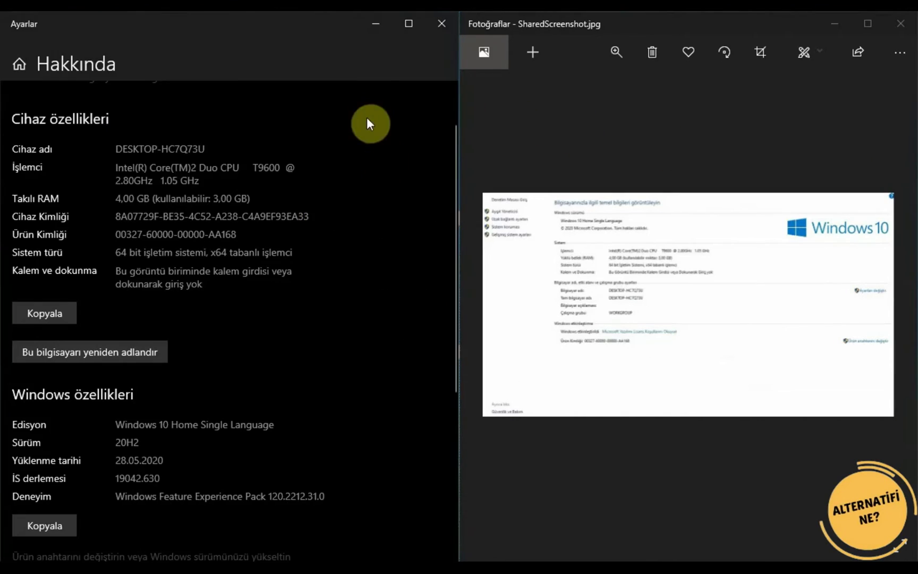
- Examine the old system information page in a maximized SharedScreenshot.jpg, then close the image and maximize Ayarlar
click(868, 24)
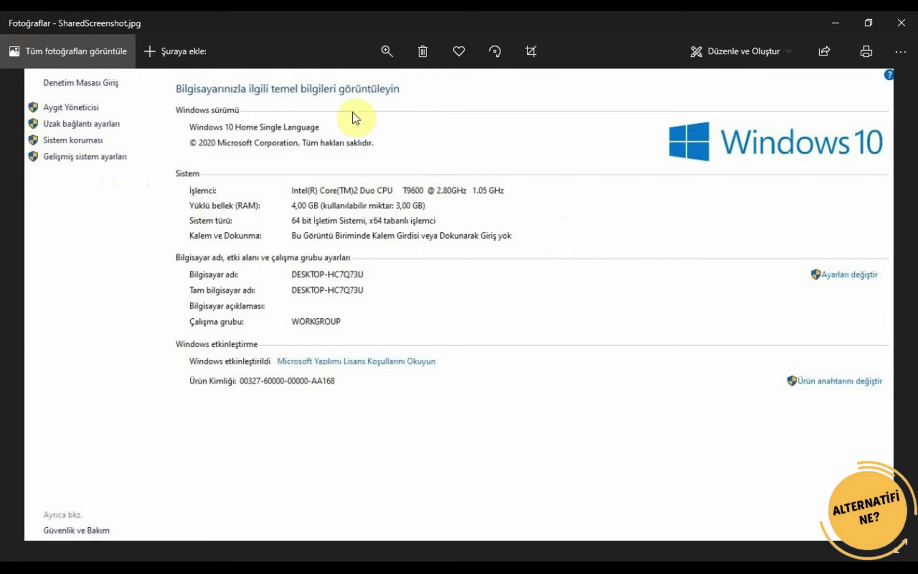
click(898, 23)
click(409, 24)
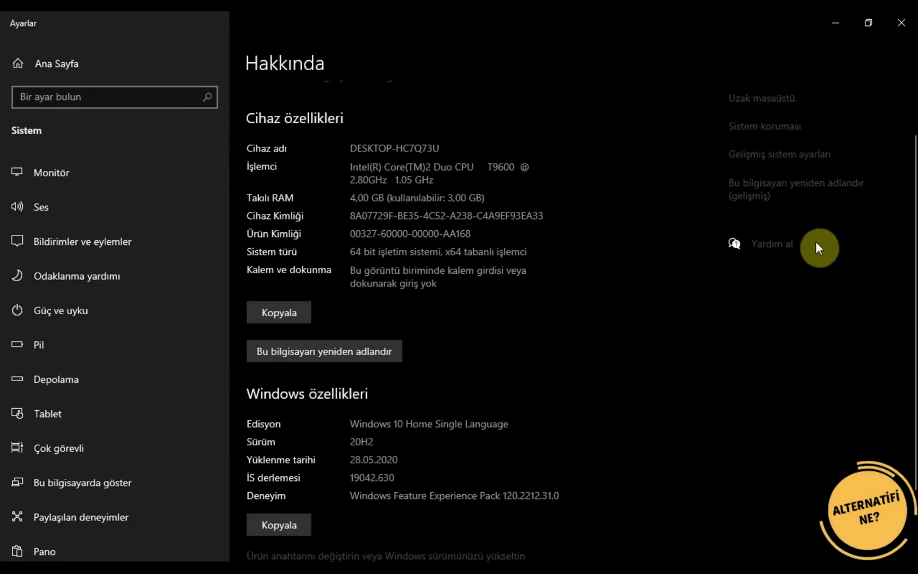
- Inspect the performance options under Gelişmiş sistem ayarları without changing them, and close all the settings windows
click(794, 157)
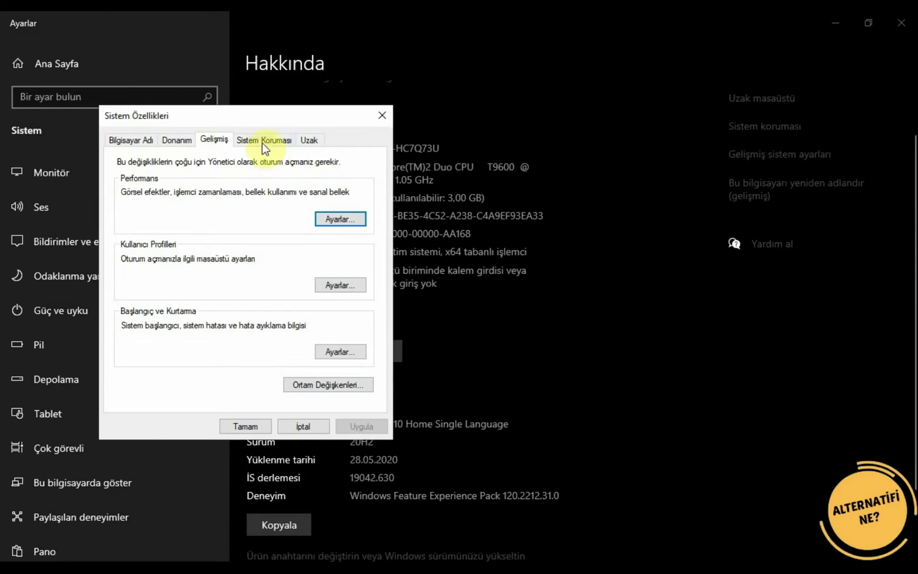
click(335, 216)
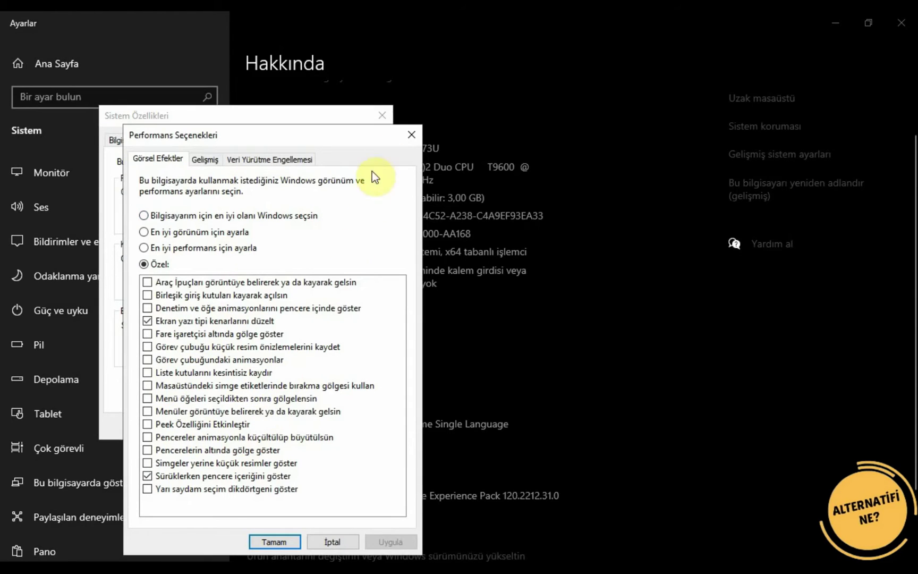
click(411, 136)
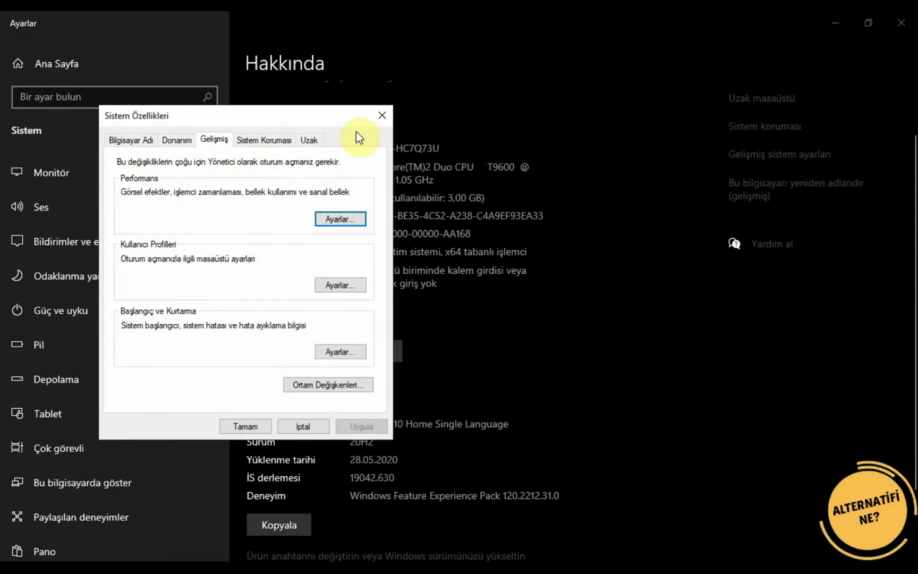
click(381, 121)
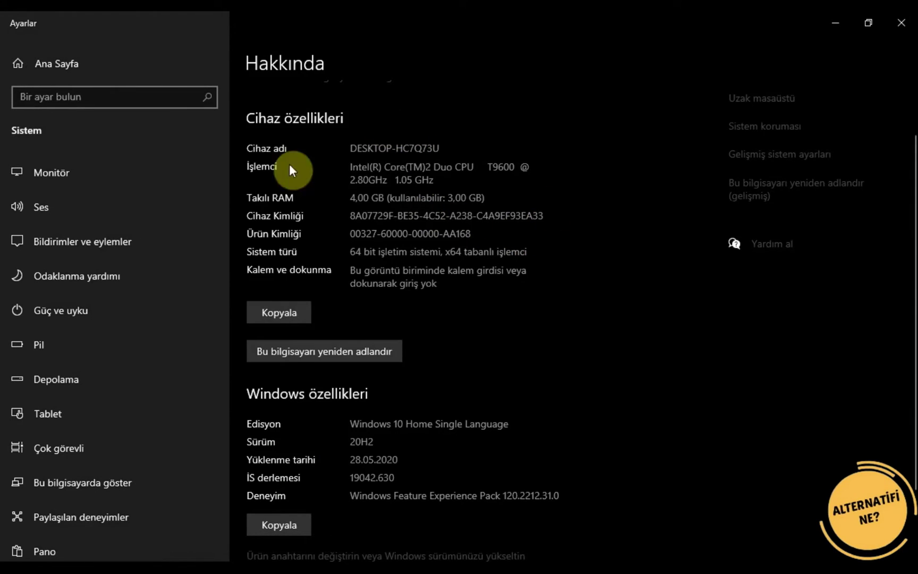
click(869, 23)
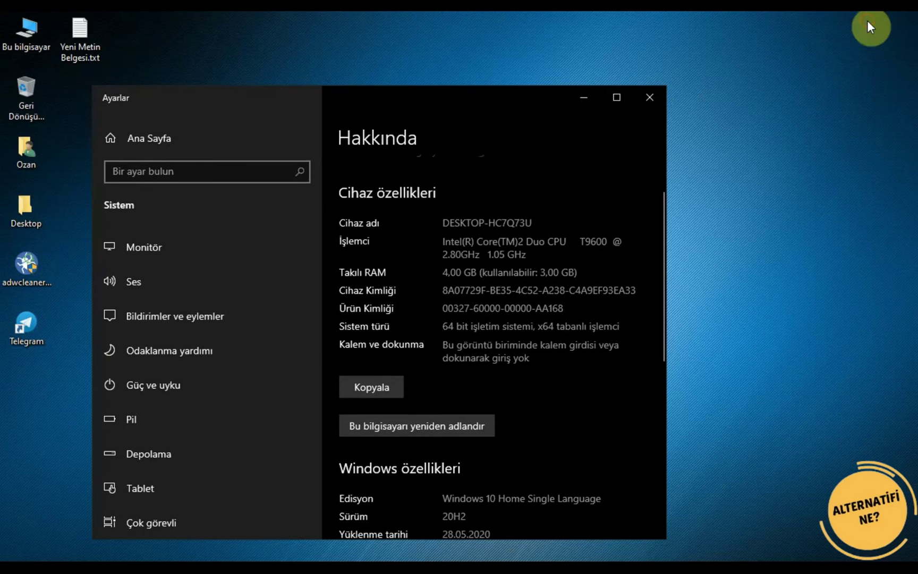
click(647, 99)
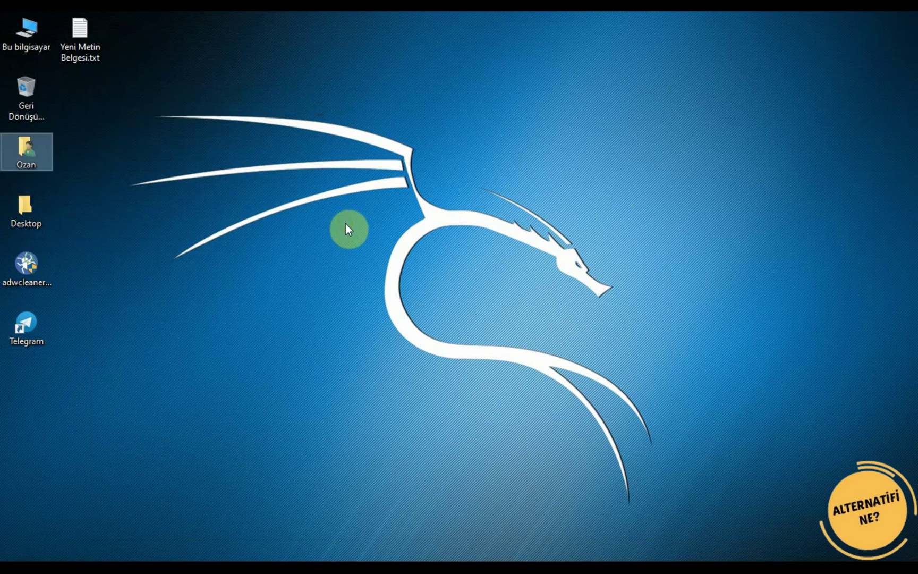
- Open Yeni Metin Belgesi.txt from the desktop and copy the command explorer.exe shell:::{BB06C0E4-D293-4f75-8A90-CB05B6477EEE}
double_click(69, 21)
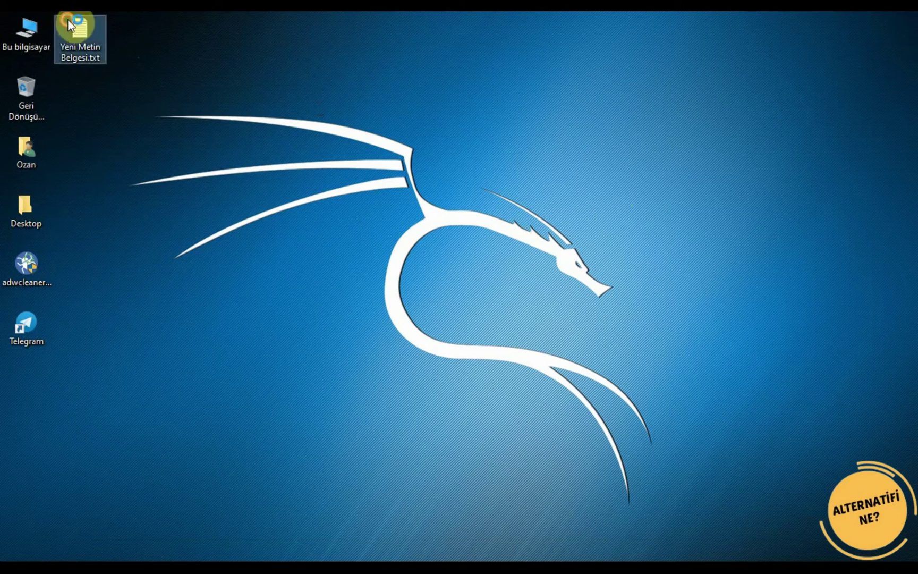
drag(689, 254, 317, 237)
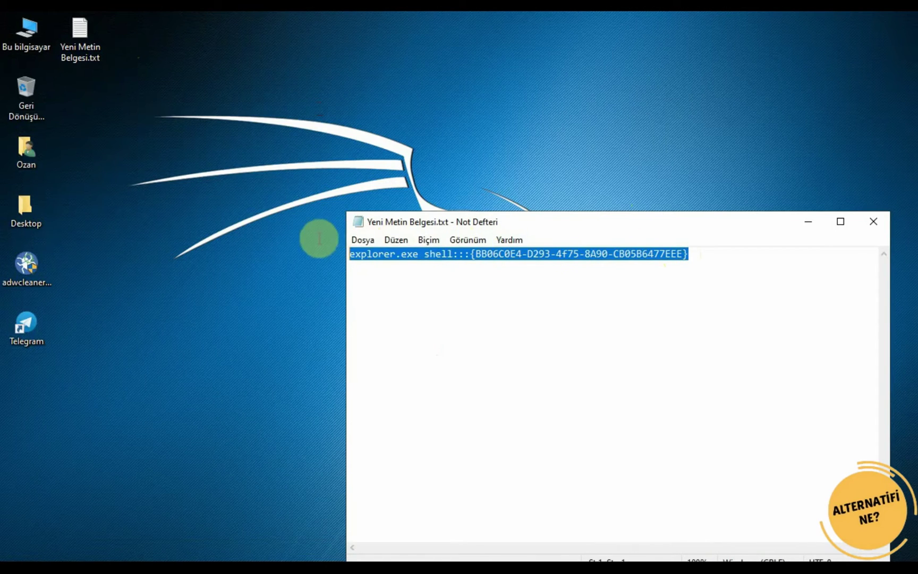
click(680, 257)
double_click(680, 257)
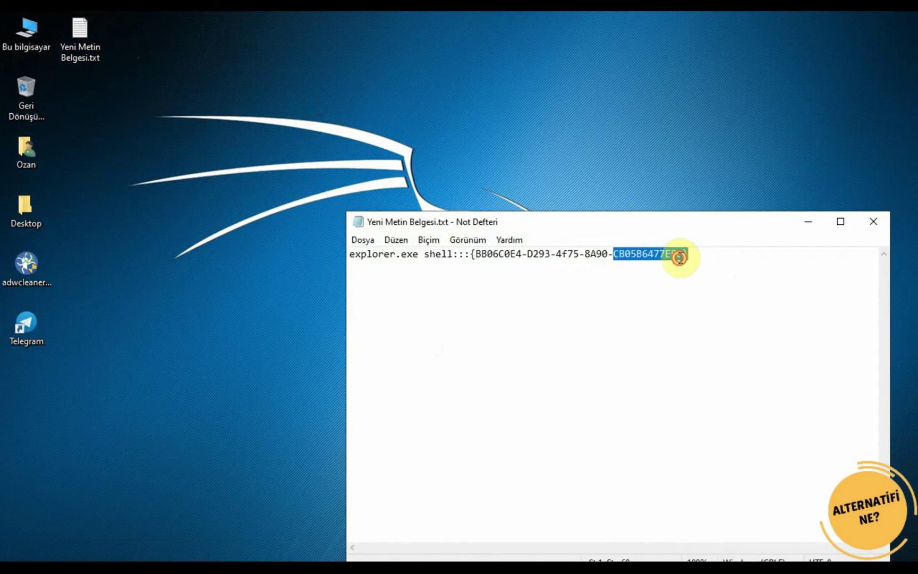
drag(351, 254, 704, 253)
right_click(663, 257)
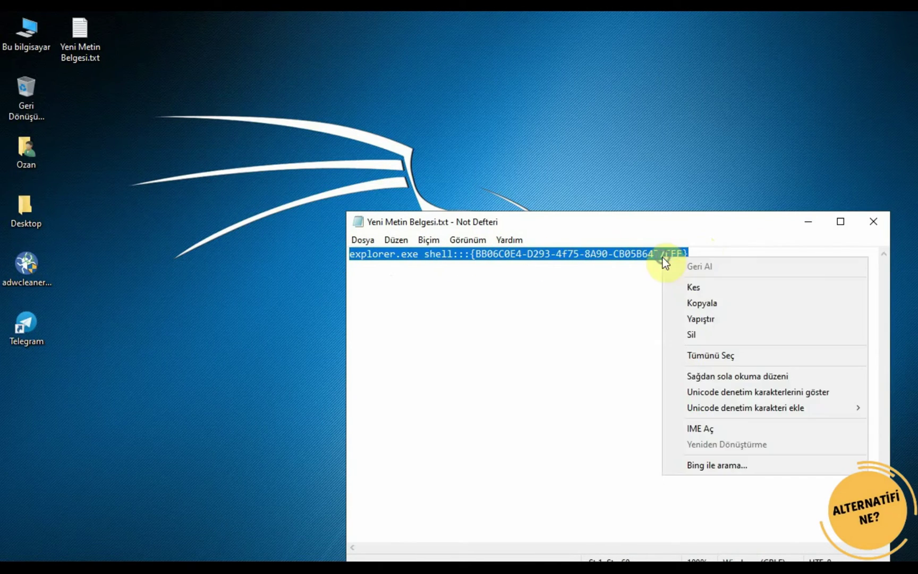
click(710, 301)
click(729, 338)
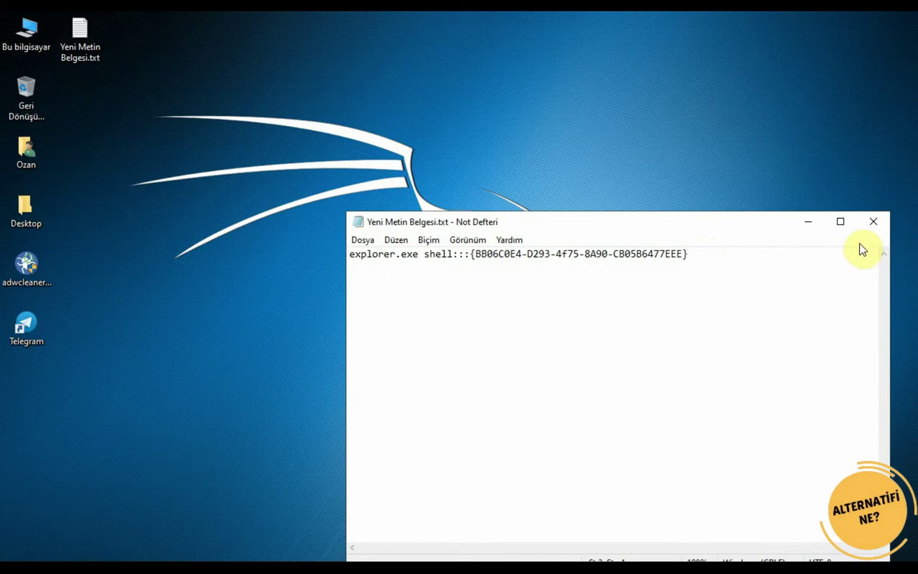
- Close the text file and start a new desktop shortcut with the location explorer.exe shell:::{BB06C0E4-D293-4f75-8A90-CB05B6477EEE}
click(872, 226)
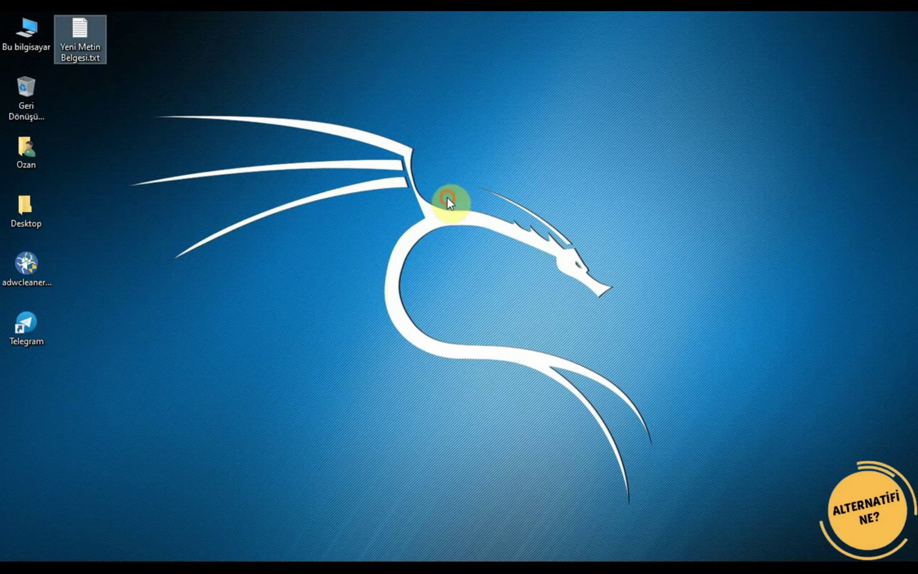
right_click(436, 163)
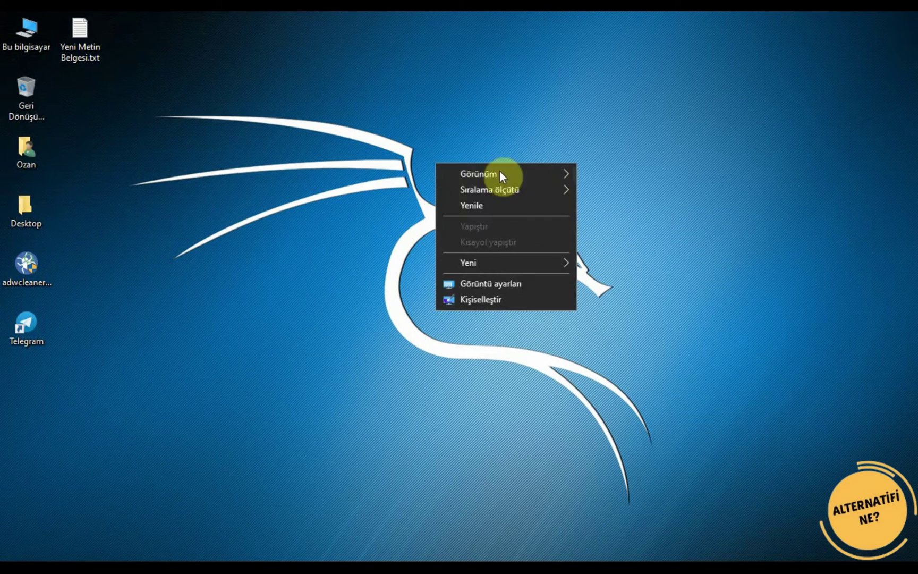
mouse_move(532, 266)
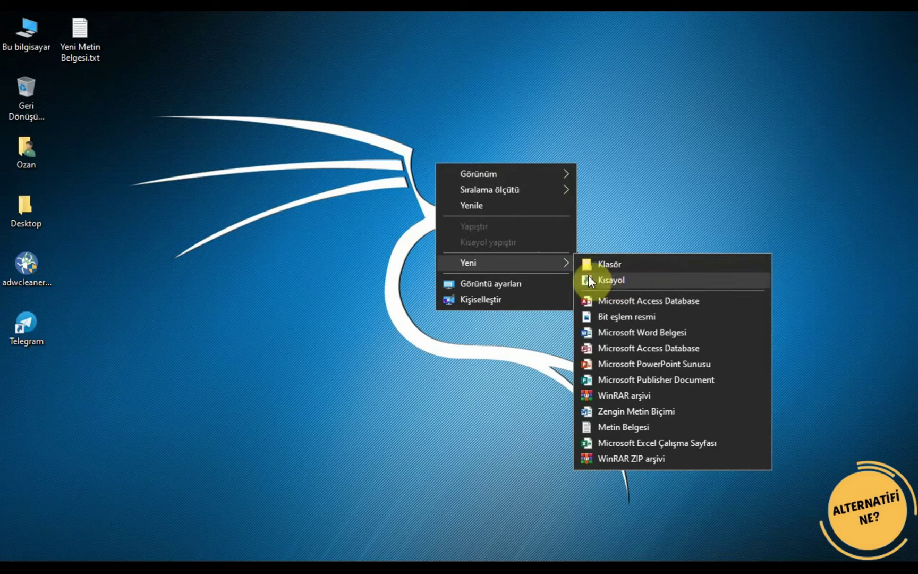
click(618, 277)
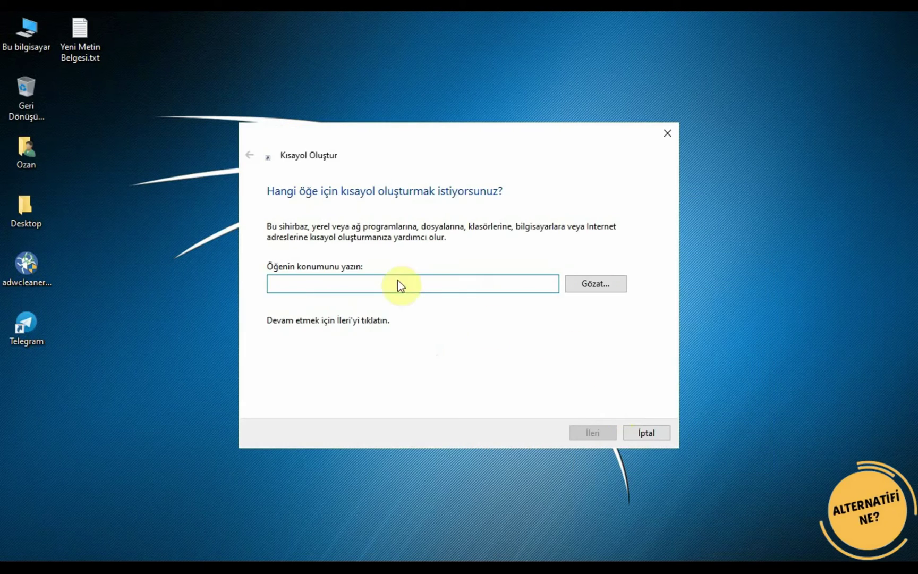
right_click(319, 285)
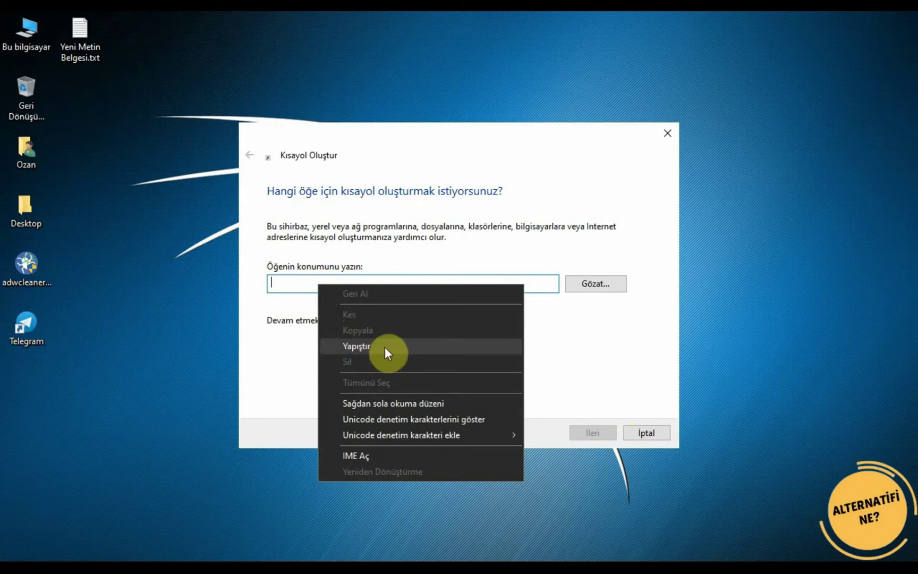
click(369, 346)
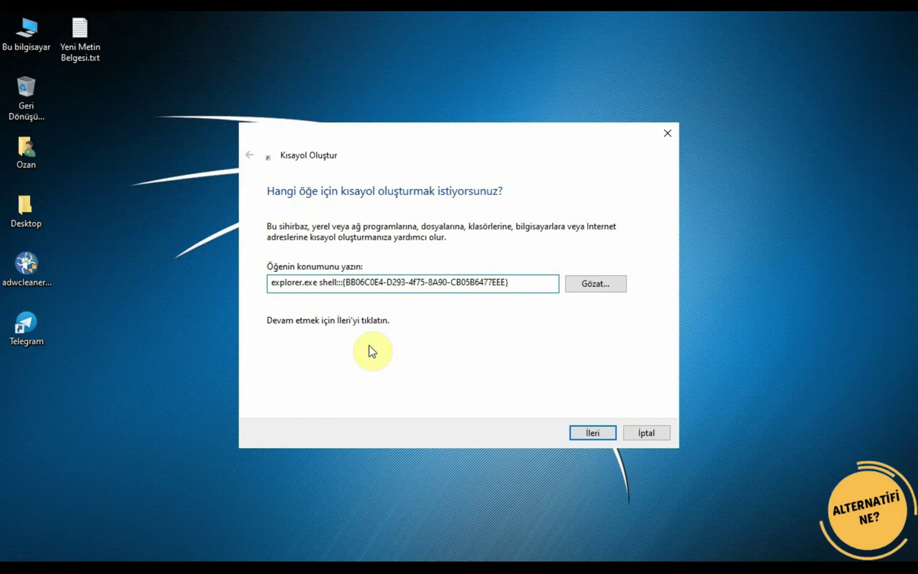
click(595, 434)
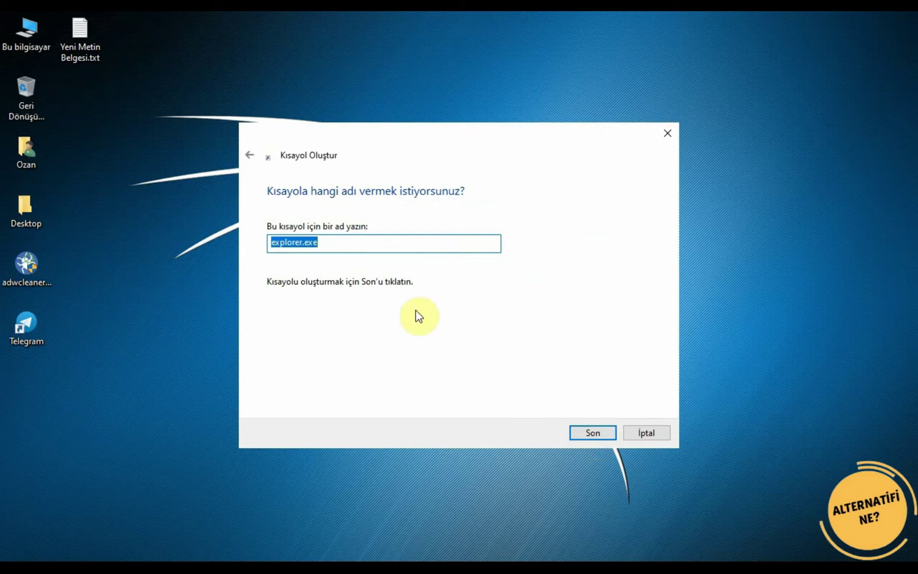
- Name the new shortcut "eski sistem özellikleri" and finish creating it
text(es)
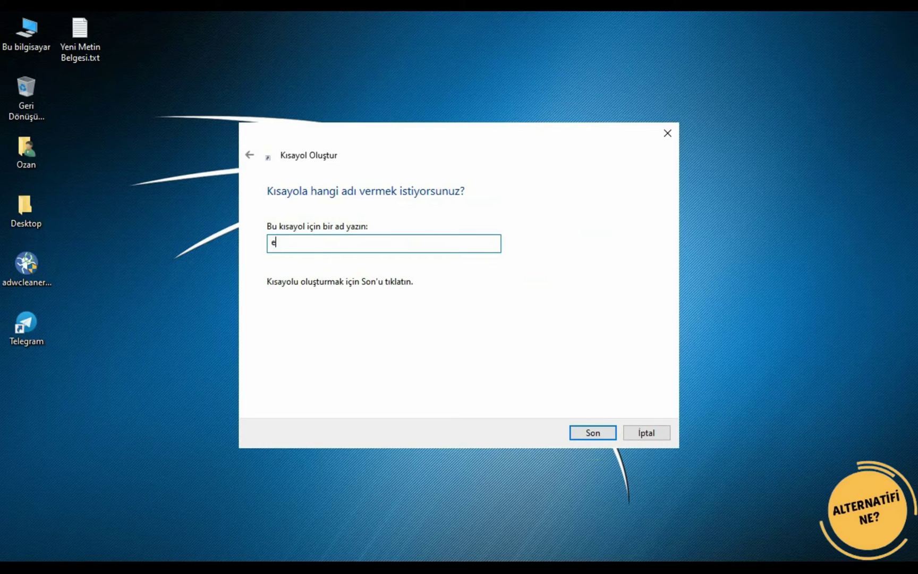
text(ki sistem özellikleri)
click(588, 435)
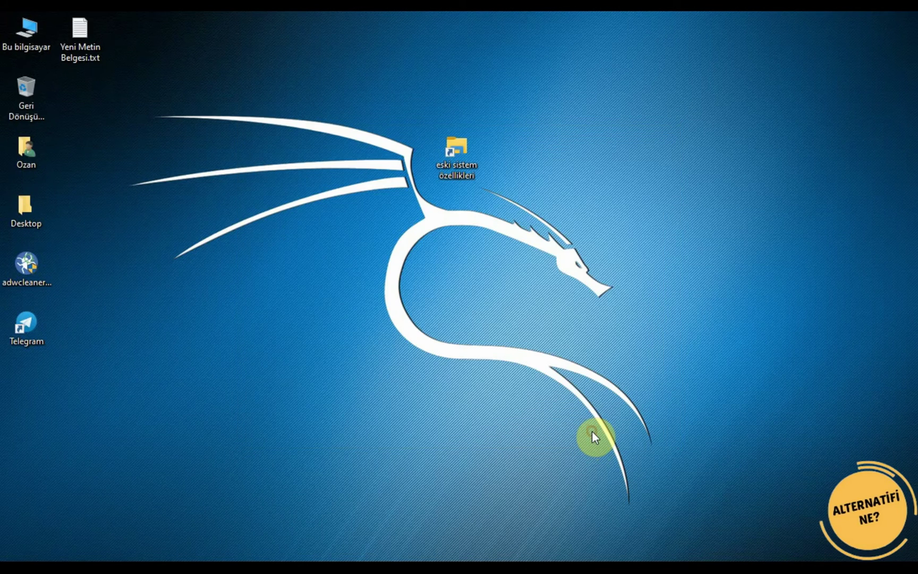
- Reposition the eski sistem özellikleri shortcut on the desktop, open it and view the system information in a maximized Sistem window
click(458, 150)
click(611, 232)
drag(333, 234, 298, 272)
click(420, 387)
double_click(293, 280)
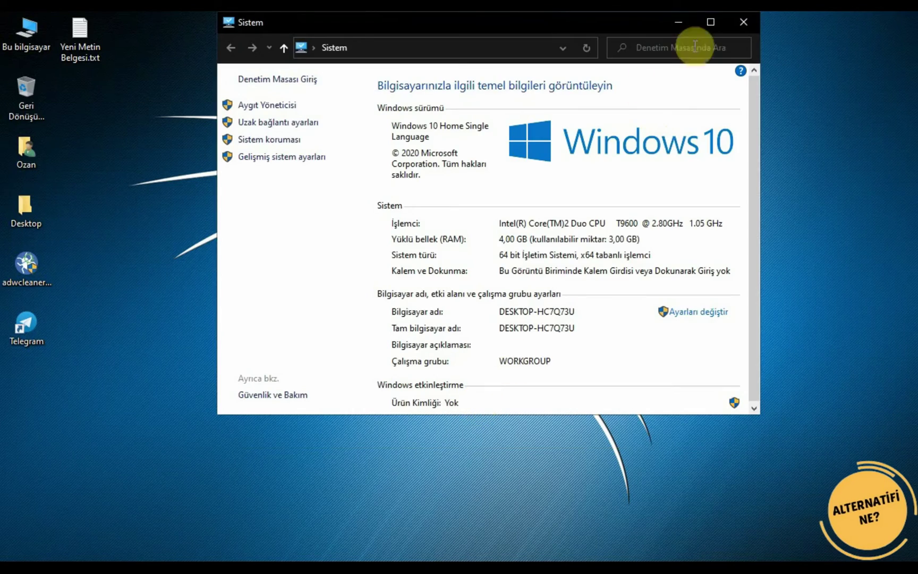
click(711, 22)
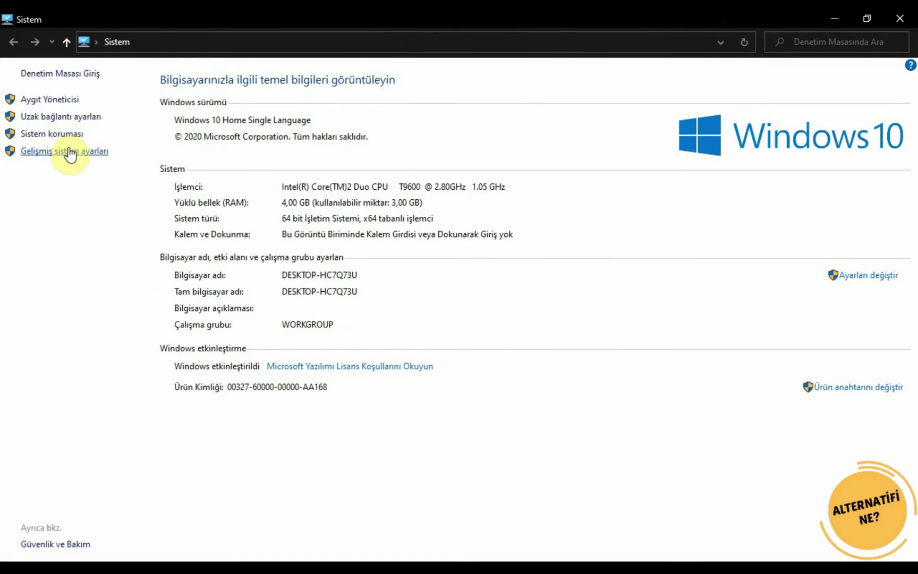
click(279, 175)
click(364, 304)
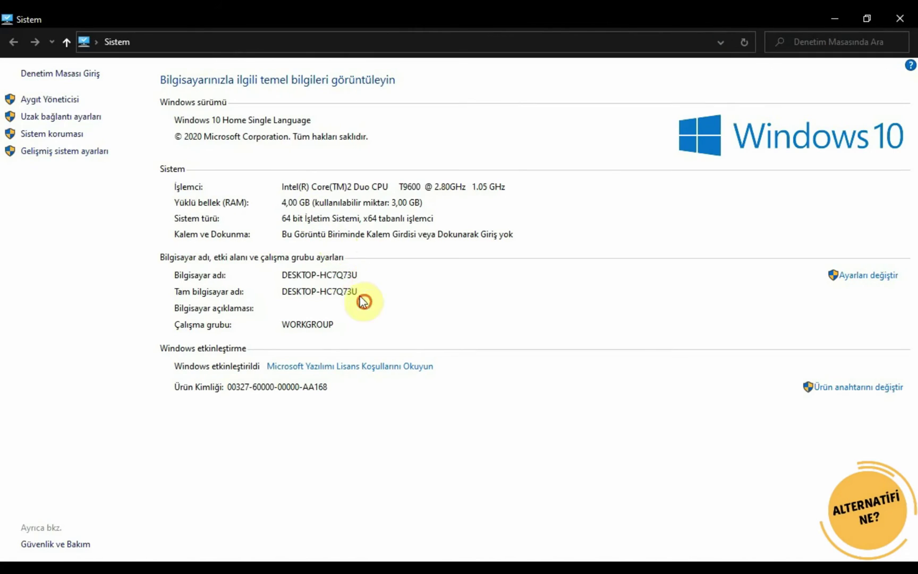
- Inspect Gelişmiş sistem ayarları, including the performance options and the hardware and computer name pages, and close the dialogs without changes
click(71, 152)
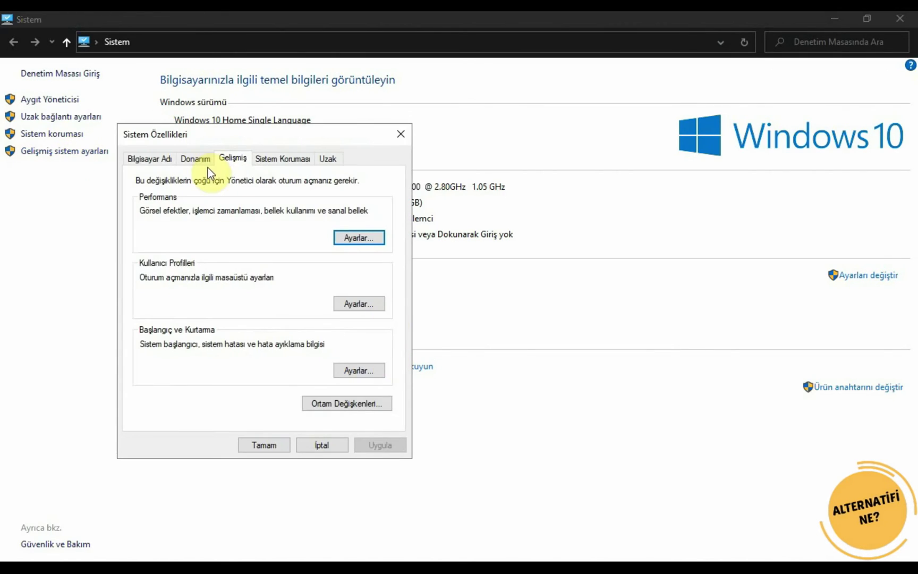
click(343, 237)
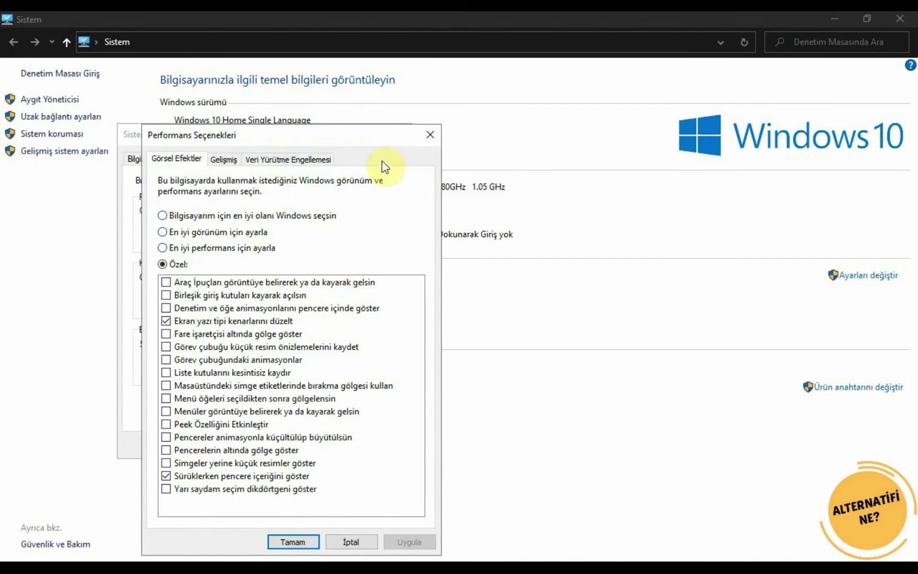
click(428, 134)
click(275, 158)
click(229, 159)
click(202, 159)
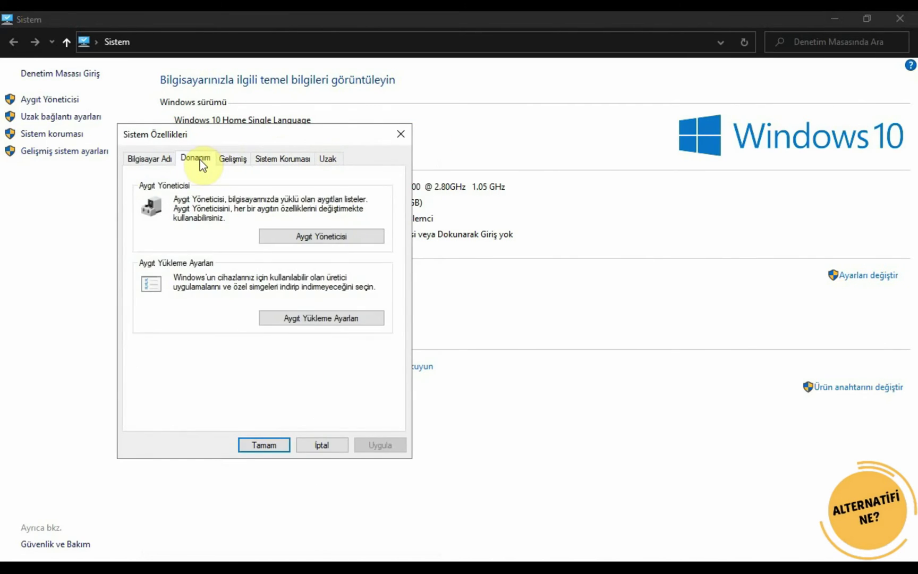
click(158, 159)
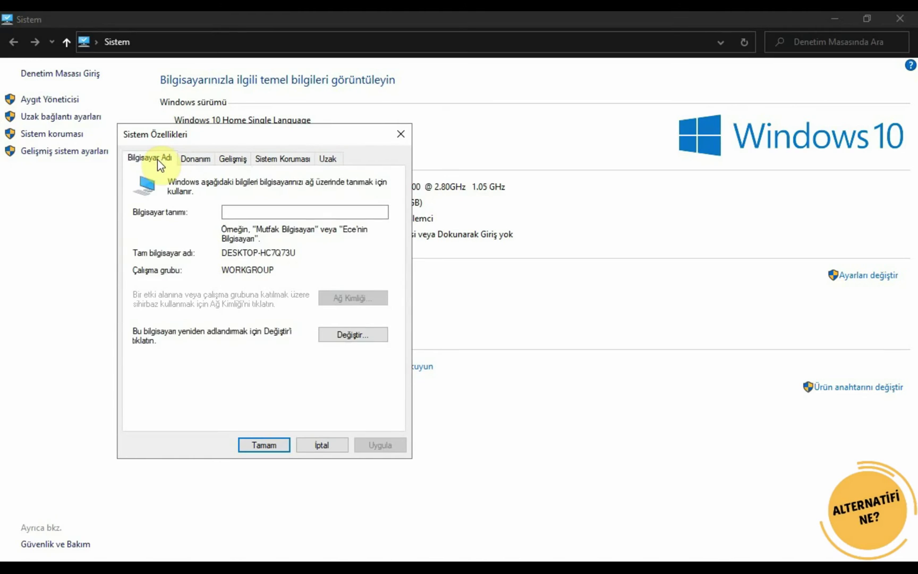
click(410, 143)
- Restore and close the Sistem window, and place the eski sistem özellikleri shortcut below Telegram on the desktop
click(868, 26)
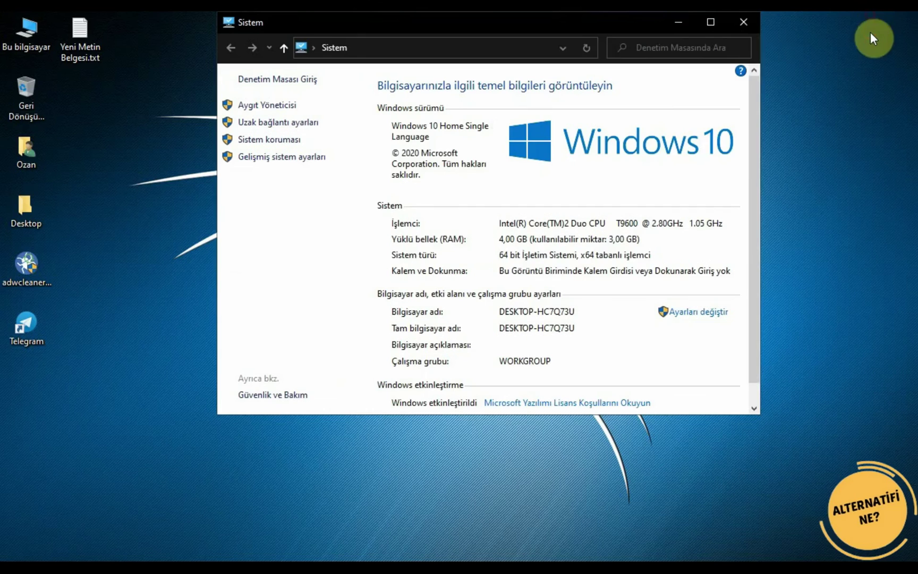
click(751, 23)
drag(302, 275, 33, 393)
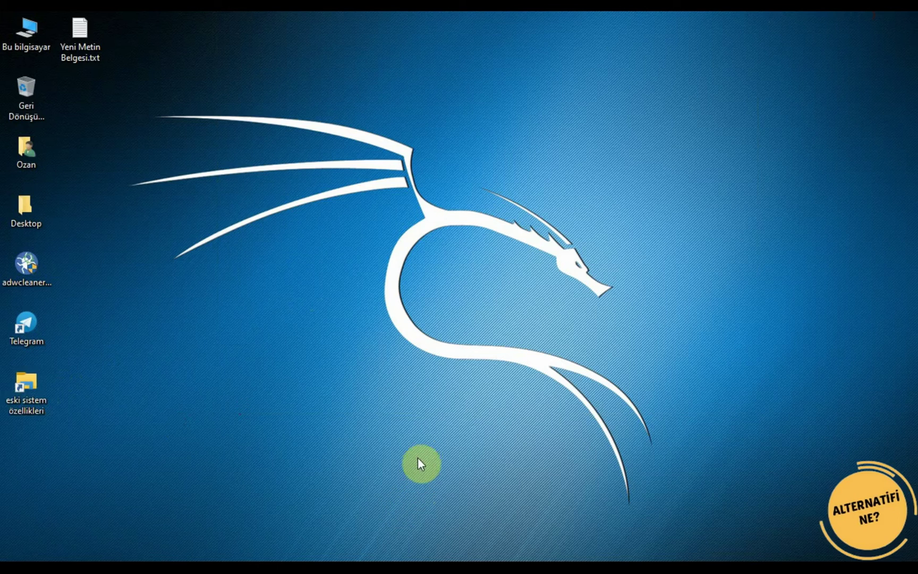
- Open the Hakkında page from Bu bilgisayar and the classic Sistem window from the shortcut, and arrange them side by side
right_click(40, 46)
click(86, 220)
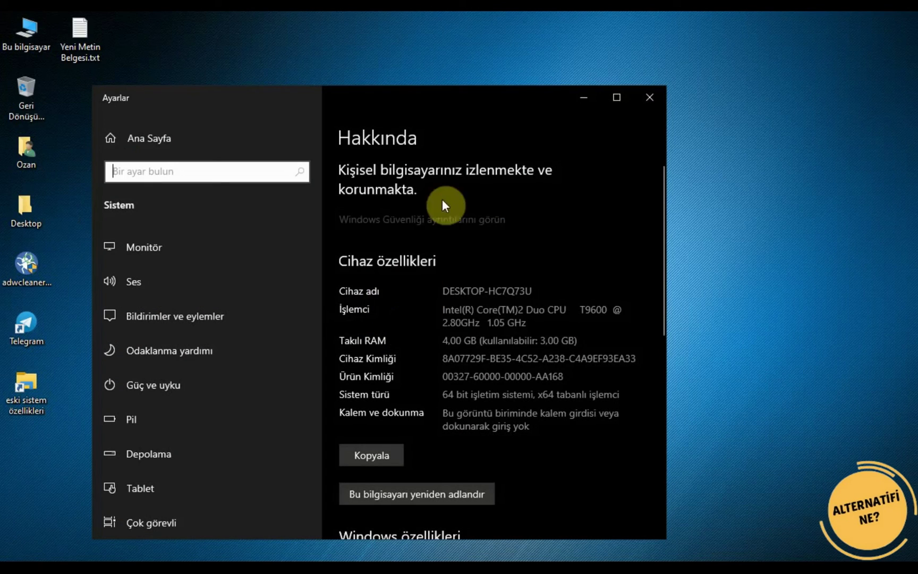
double_click(21, 385)
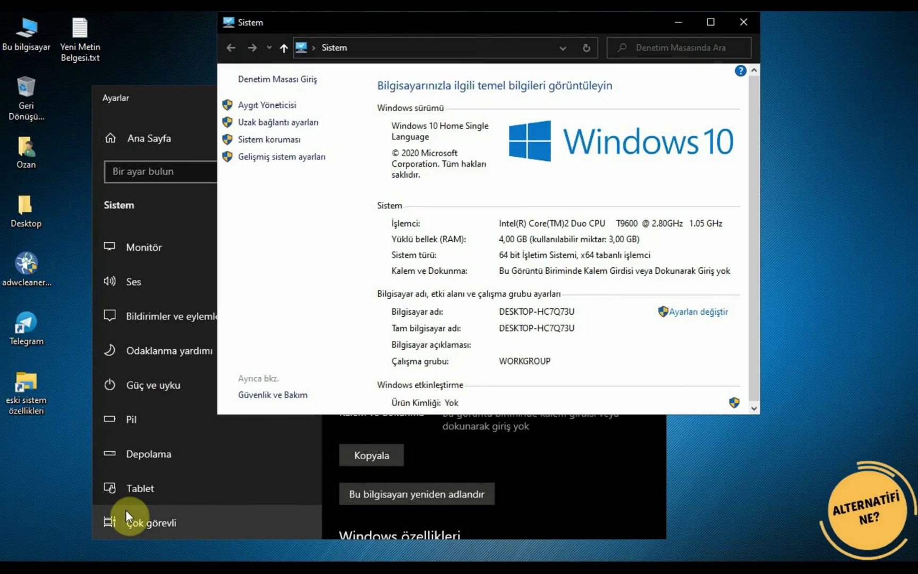
drag(461, 27, 917, 154)
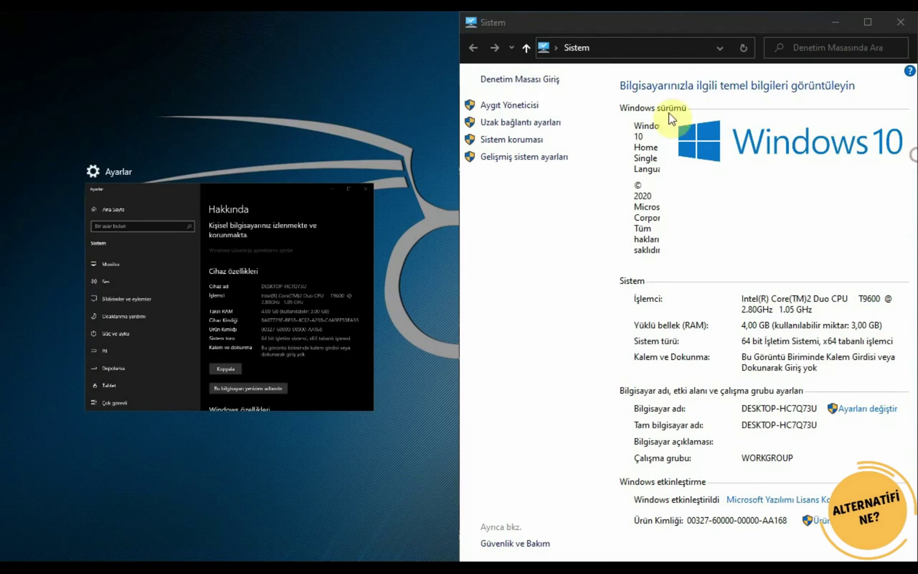
click(316, 207)
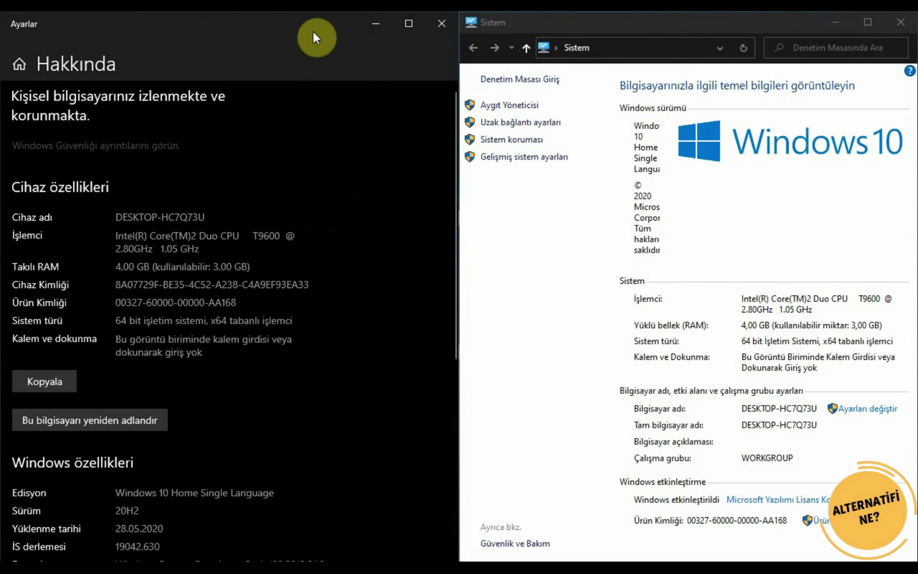
- Compare the Hakkında page with the classic Sistem window, and close both windows
scroll(302, 180, down, 1)
scroll(303, 186, up, 5)
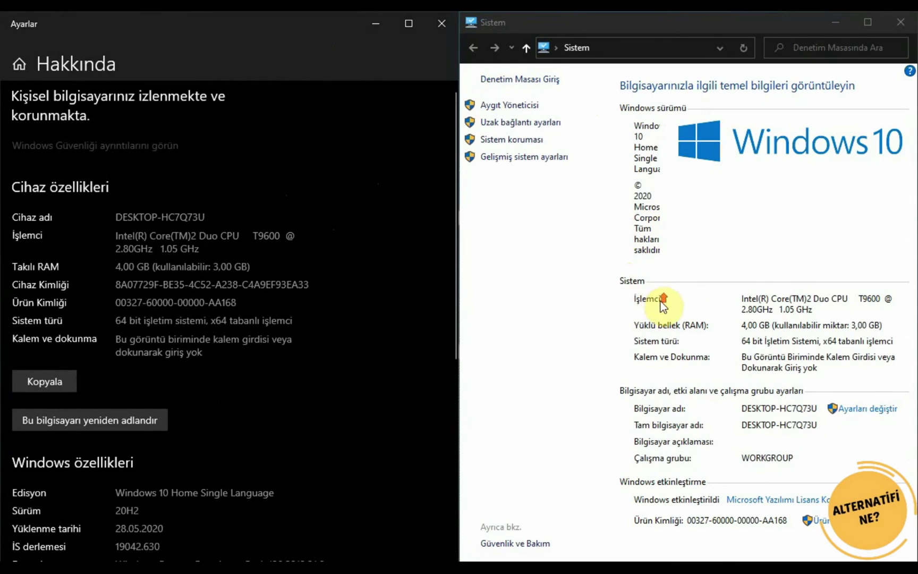
click(707, 25)
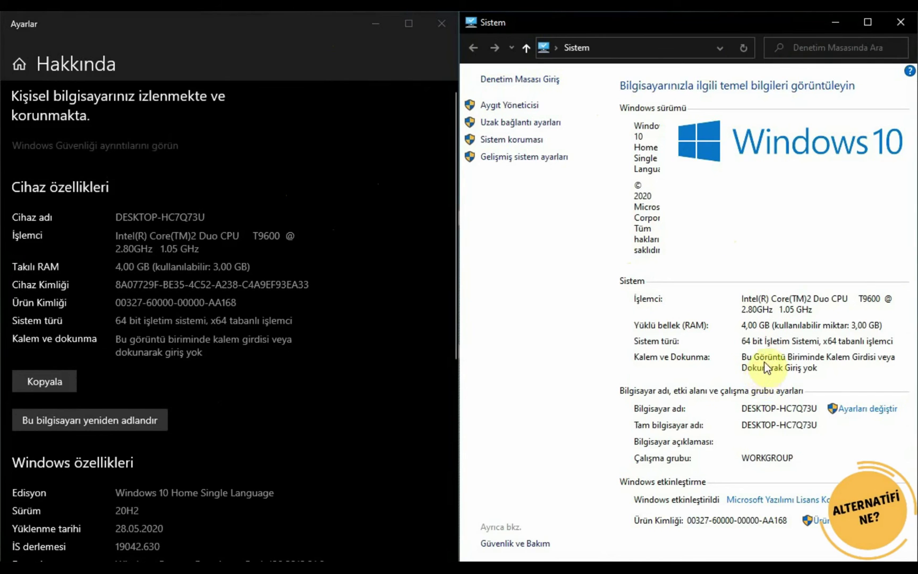
click(900, 24)
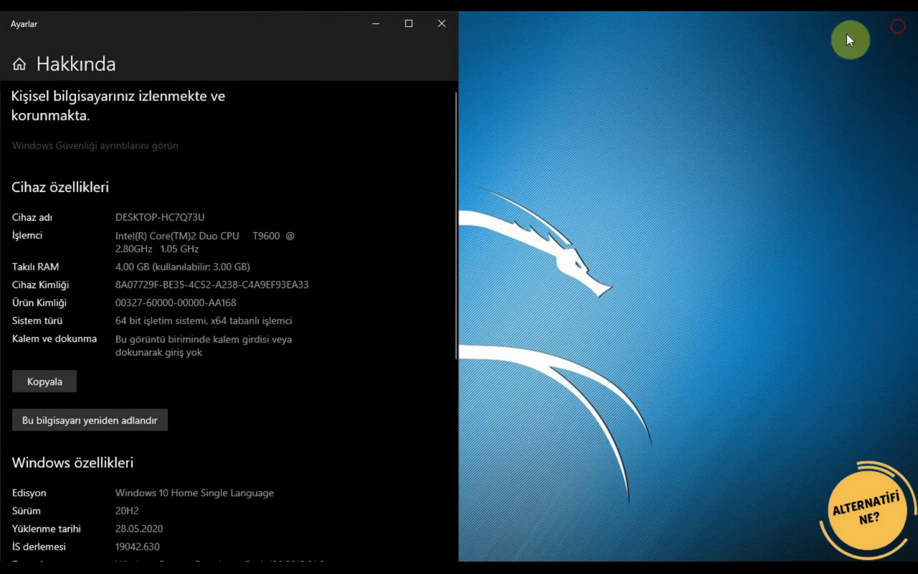
click(441, 24)
click(402, 324)
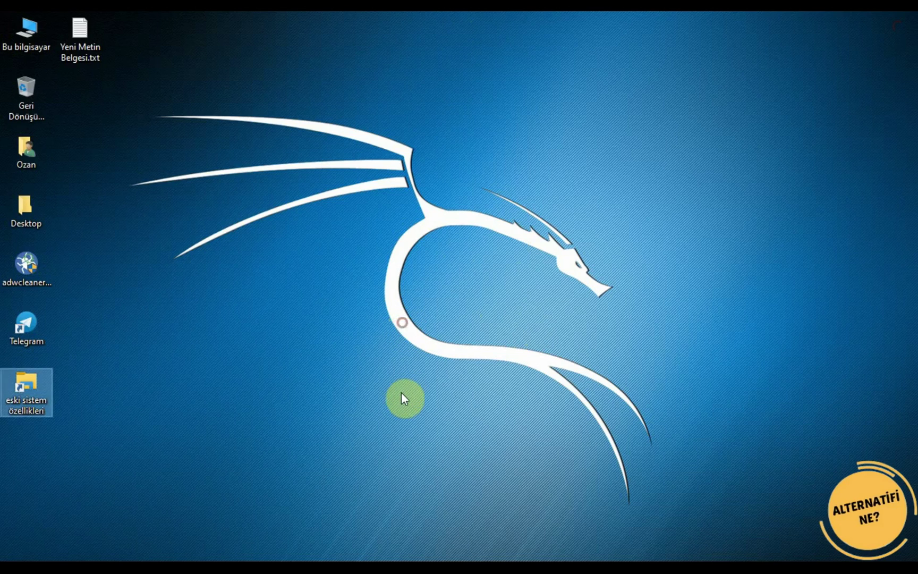